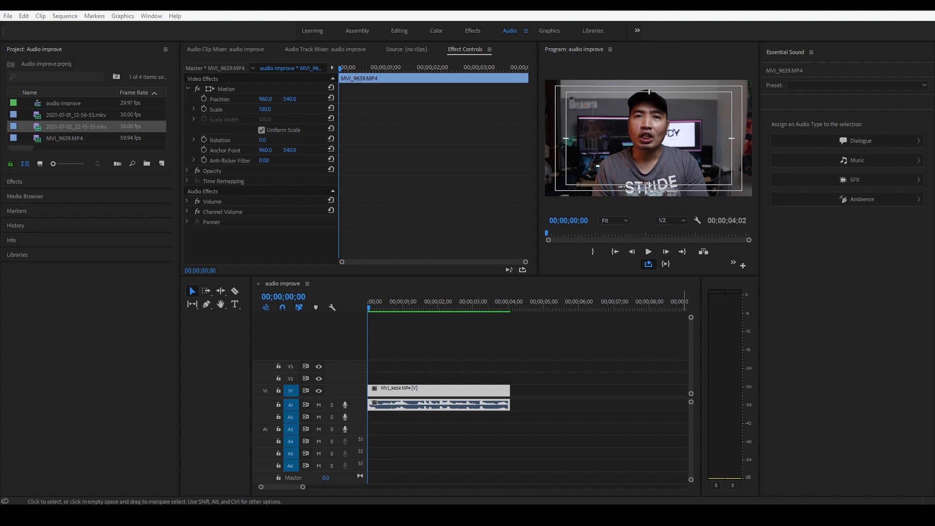
Play the MVI_9639.MP4 clip to hear its unprocessed audio
left_click(649, 252)
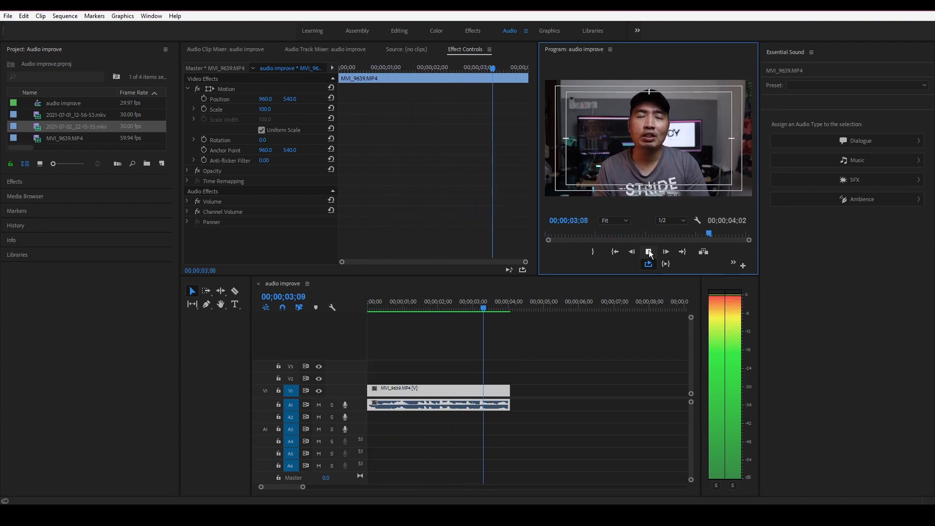
left_click(648, 251)
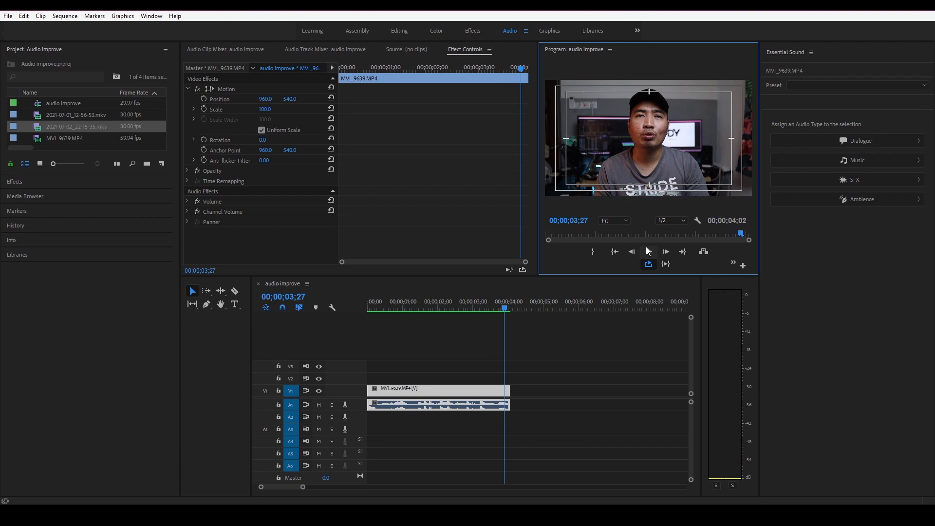
left_click(561, 388)
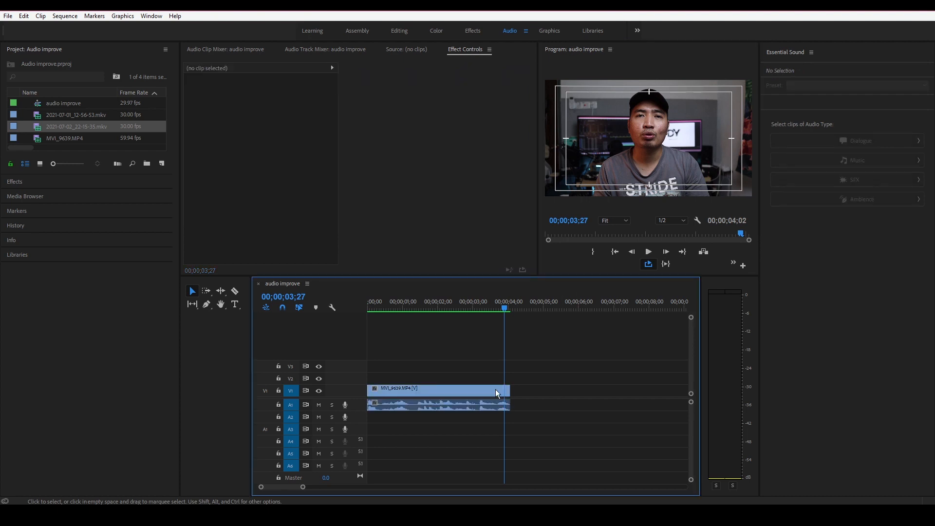
Duplicate the MVI_9639.MP4 clip directly after the original on the same tracks
left_click(464, 392)
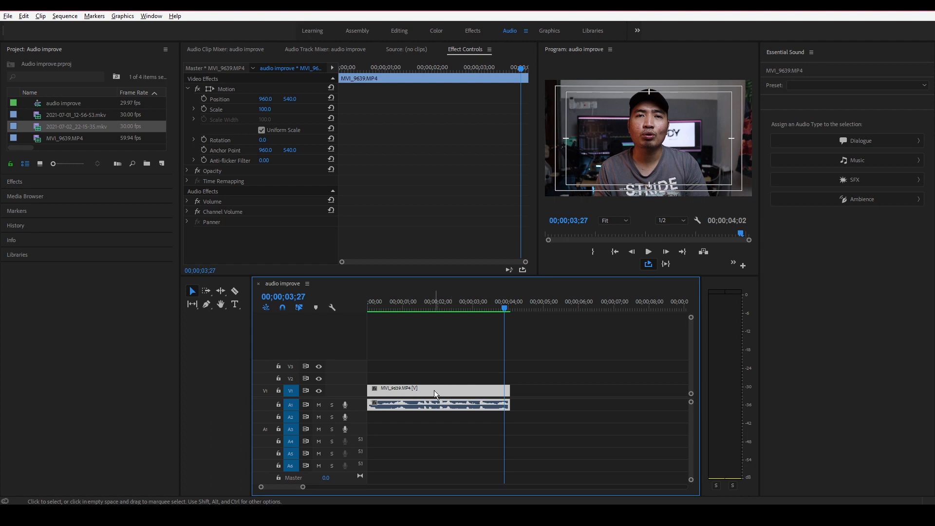
left_click_drag(419, 388, 562, 396)
left_click(555, 368)
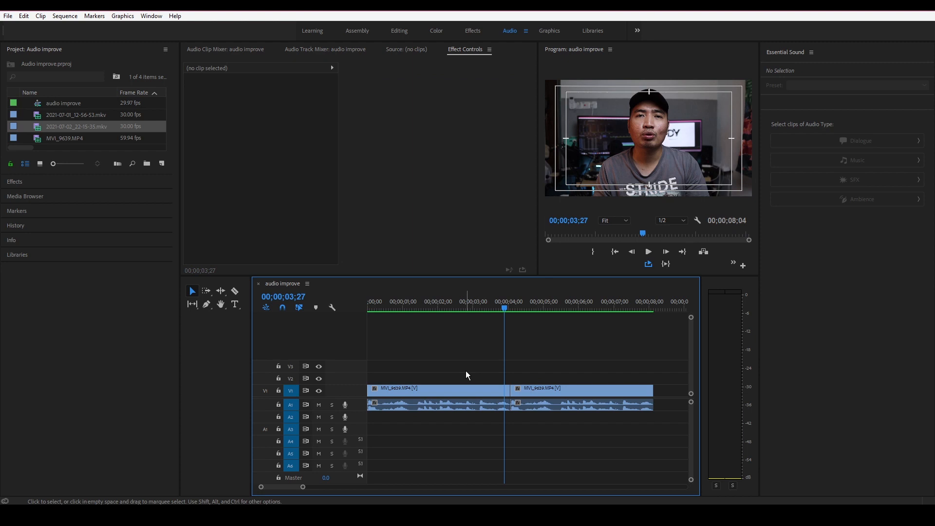
Mark an In point at 00;00;04;15 within the second MVI_9639.MP4 clip
left_click_drag(503, 308, 487, 310)
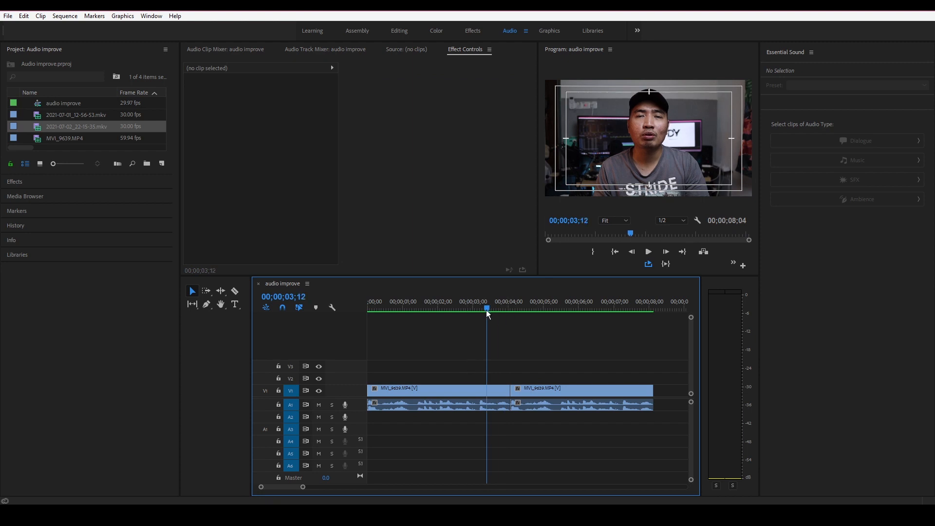
left_click(593, 392)
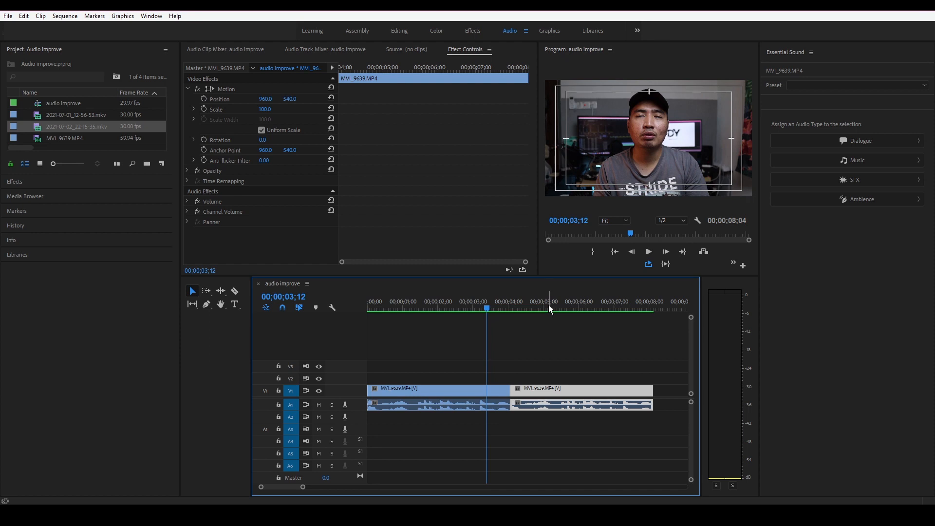
left_click(452, 391)
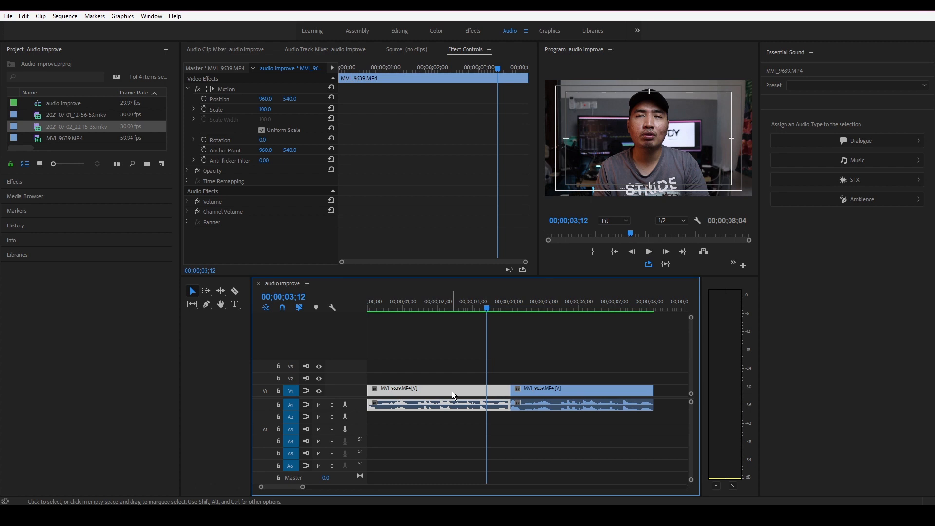
left_click_drag(488, 307, 497, 307)
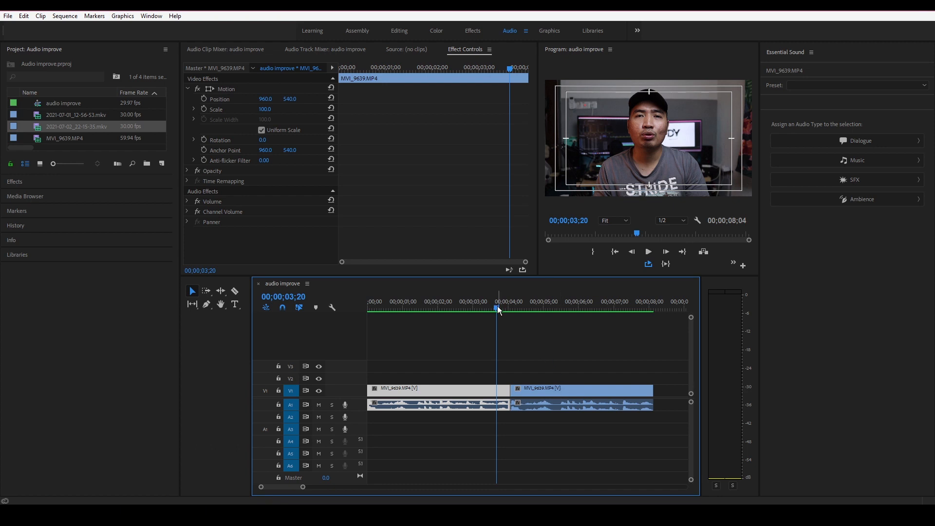
left_click_drag(498, 306, 524, 310)
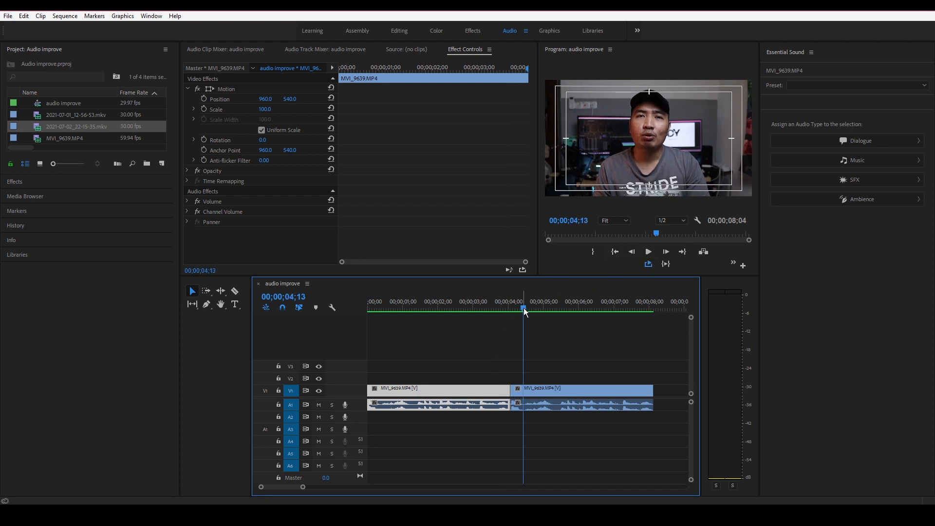
left_click_drag(527, 307, 530, 309)
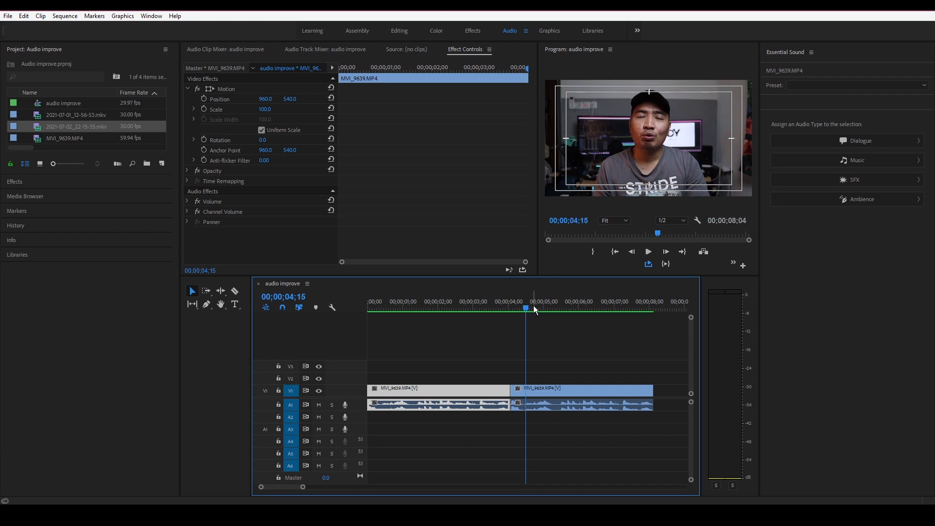
right_click(531, 306)
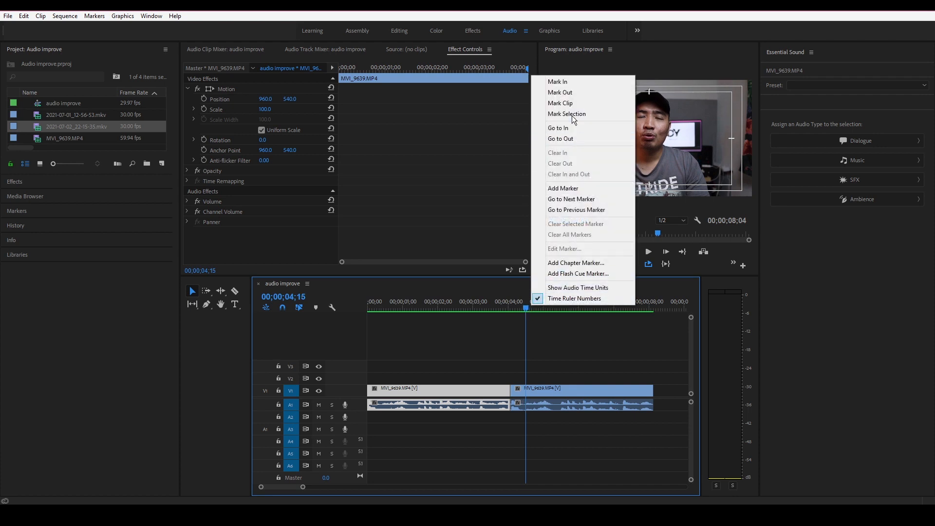
left_click(571, 81)
Mark an Out point at 00;00;07;12 within the second MVI_9639.MP4 clip
left_click_drag(528, 306, 627, 303)
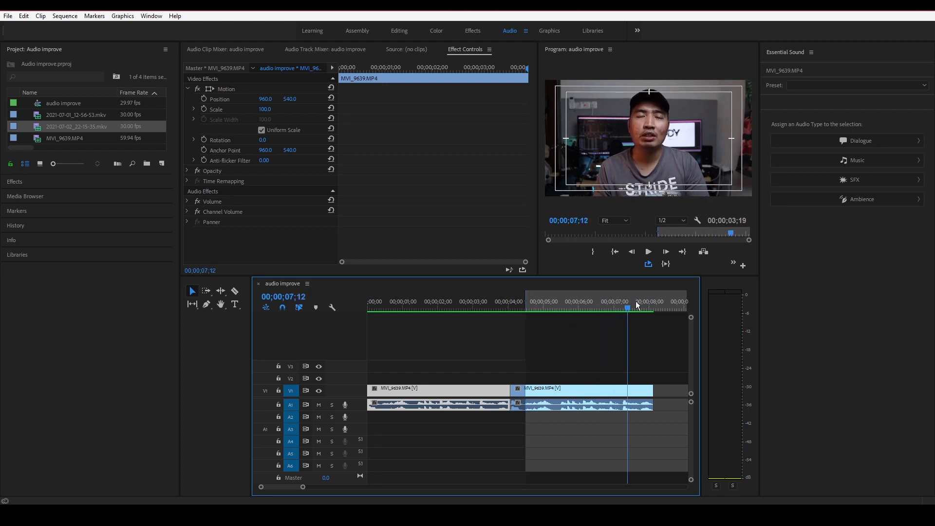
right_click(626, 301)
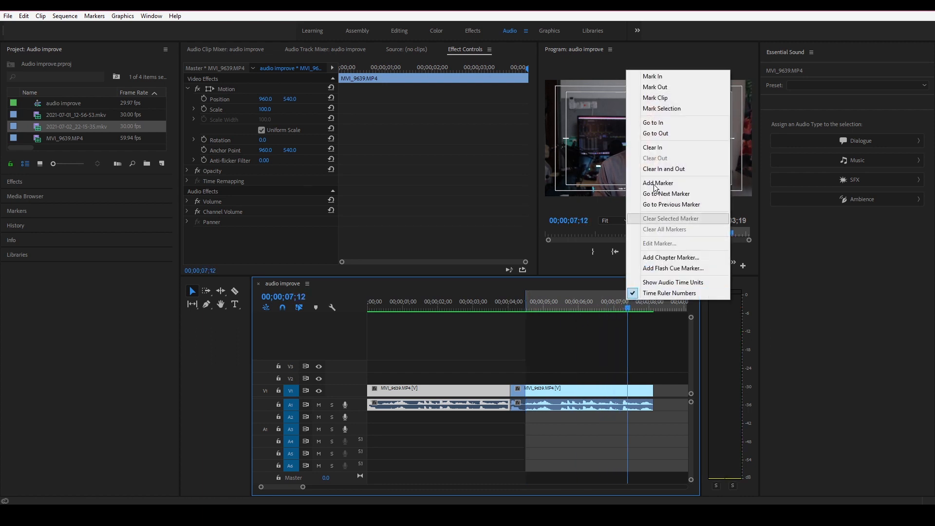
left_click(662, 87)
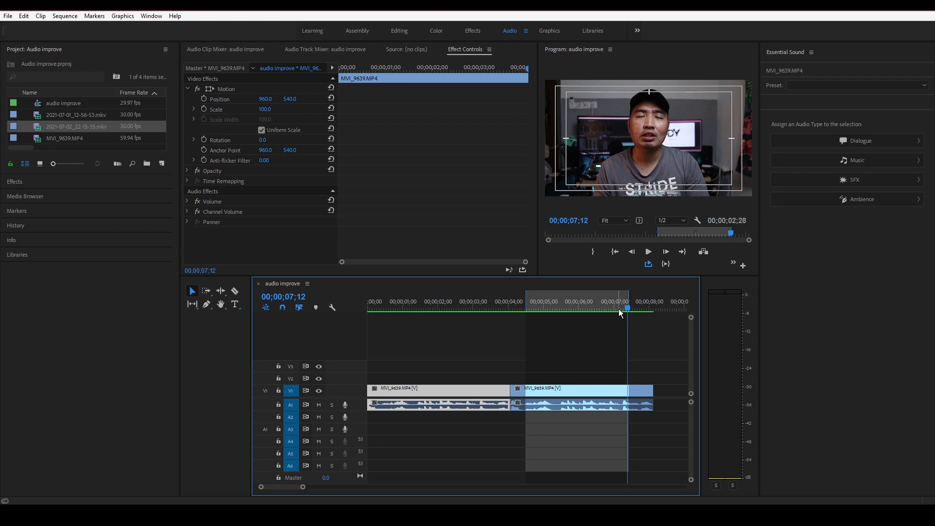
left_click(647, 266)
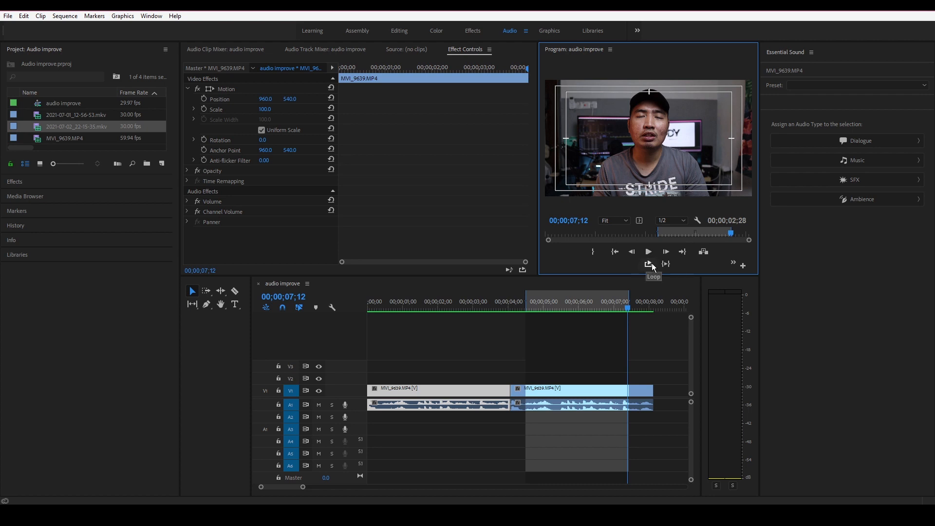
left_click(744, 265)
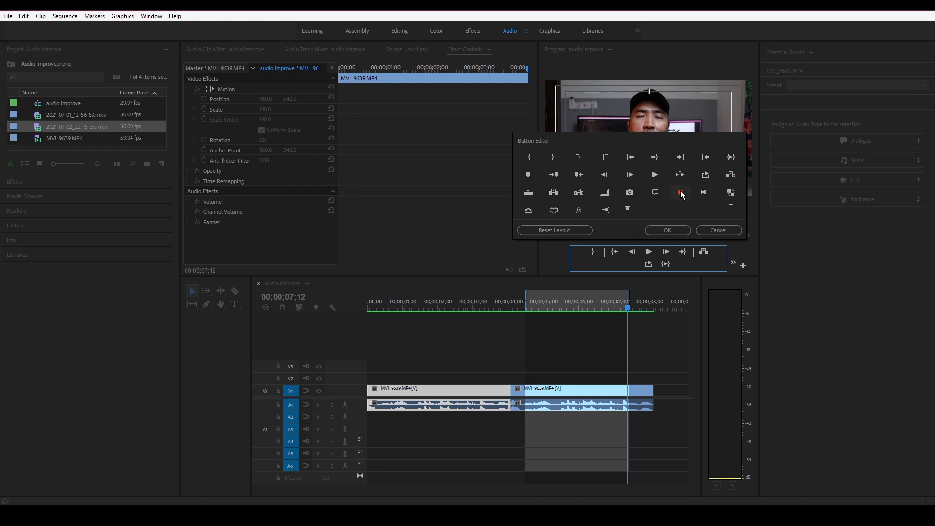
left_click_drag(681, 192, 636, 266)
left_click(677, 232)
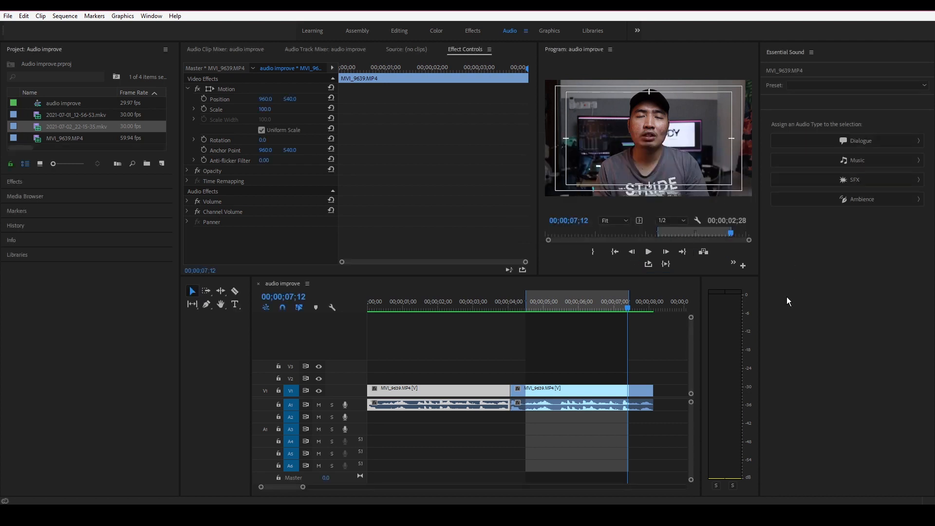
Turn on loop playback and play the range between the In and Out points
left_click(652, 262)
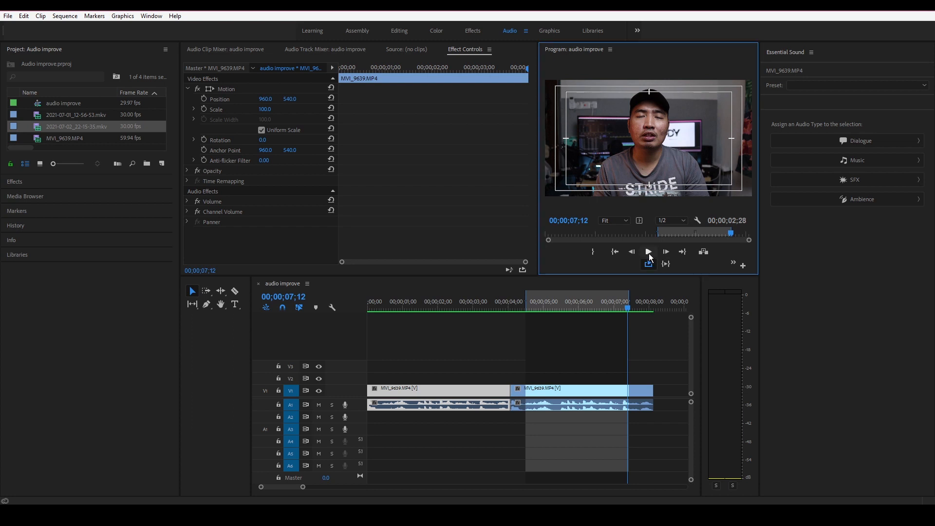
left_click(649, 252)
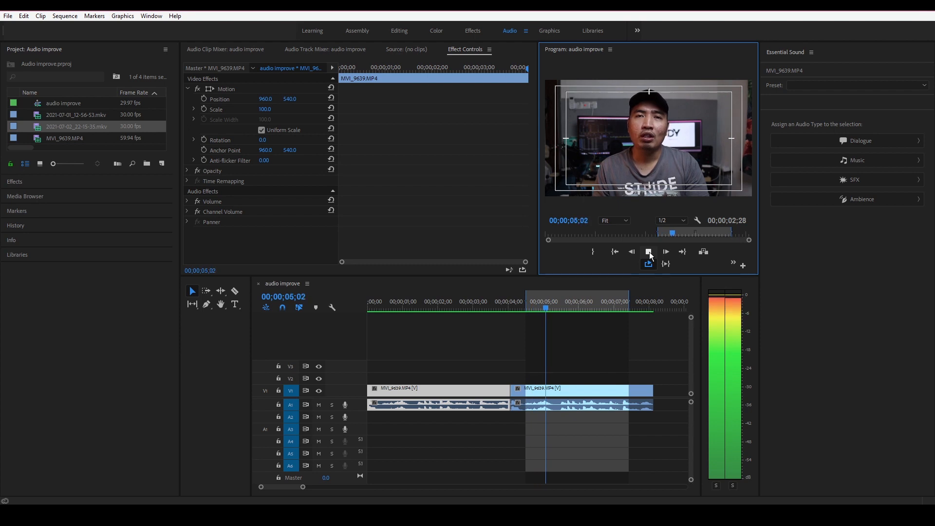
left_click(649, 253)
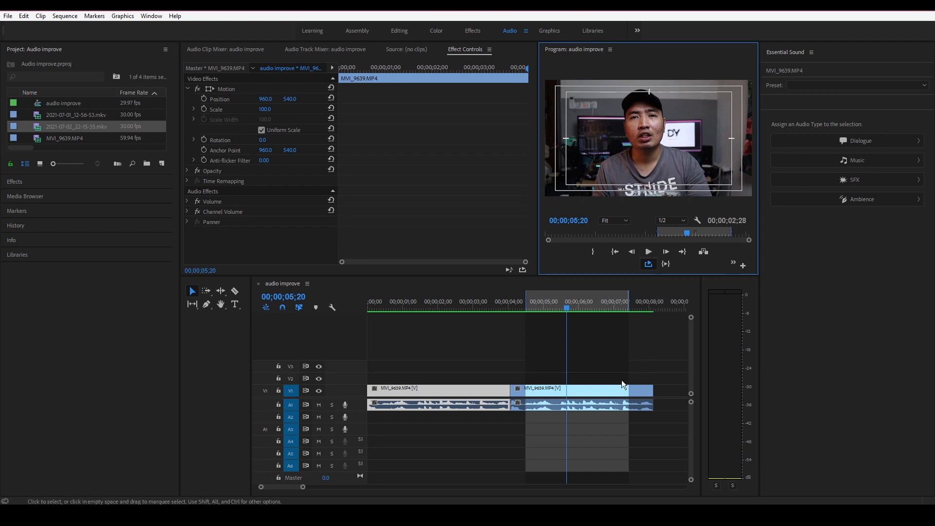
Assign the Dialogue audio type to the second MVI_9639.MP4 clip and enable Reduce Noise under Repair
left_click(600, 389)
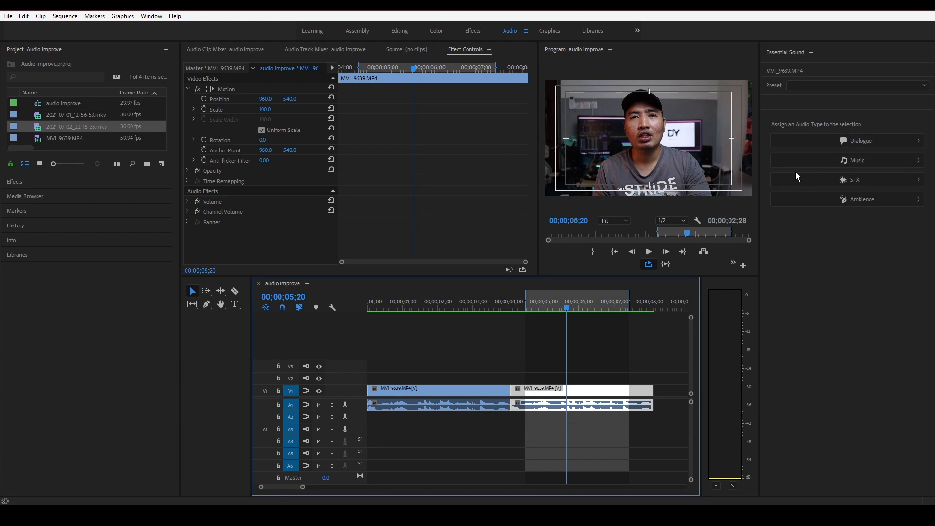
left_click(870, 141)
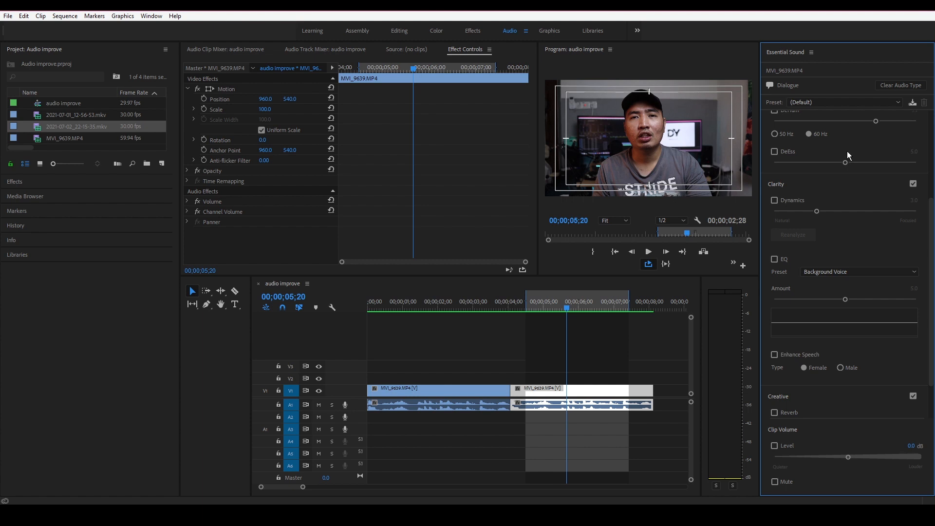
left_click_drag(933, 203, 934, 116)
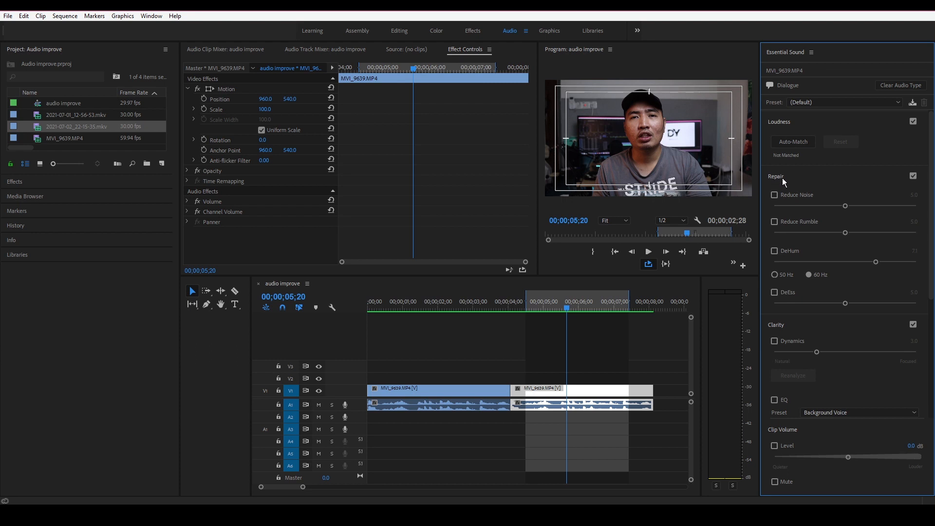
left_click(774, 195)
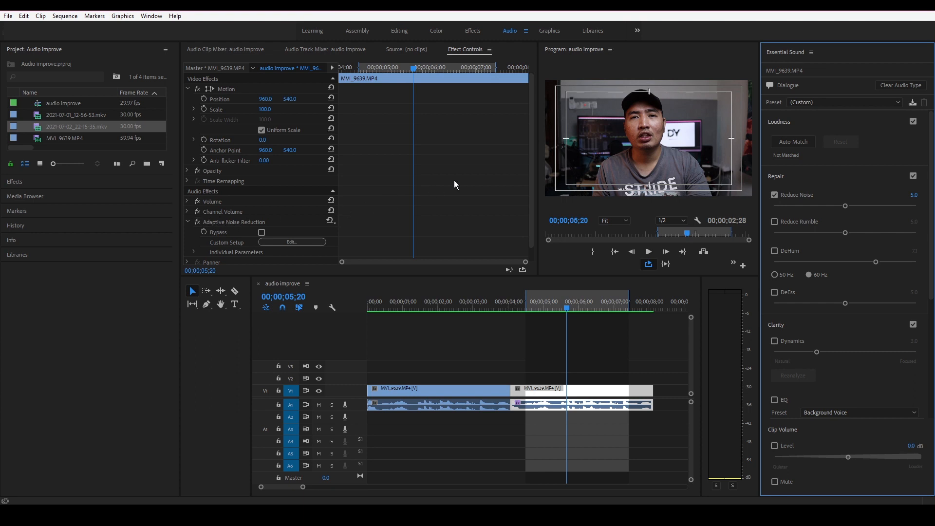
left_click_drag(530, 147, 532, 162)
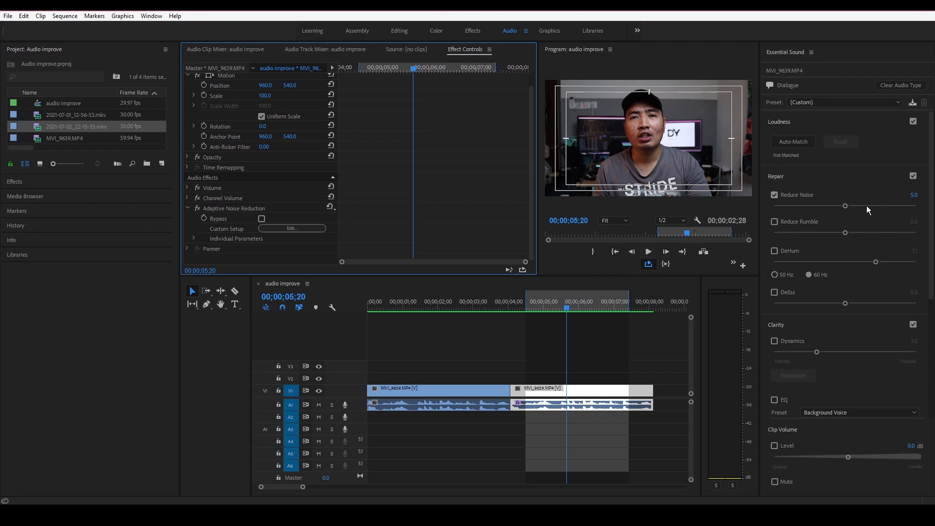
Set Reduce Noise on the second clip to 6.7 while listening to the looped range
left_click(649, 252)
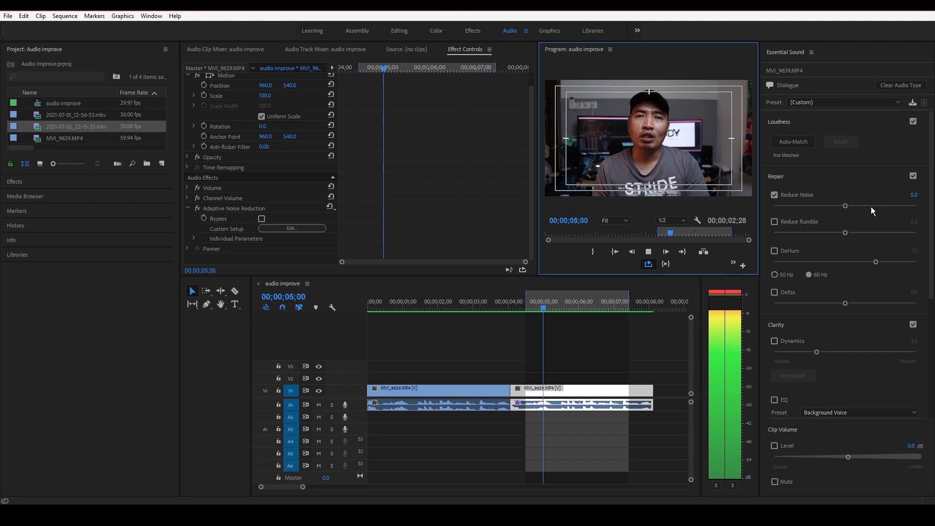
left_click_drag(848, 206, 861, 206)
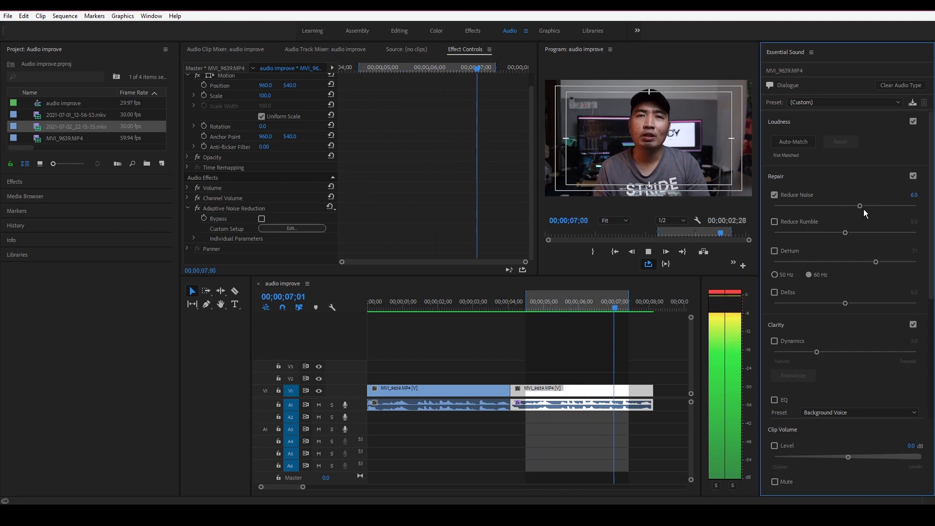
left_click_drag(861, 206, 875, 206)
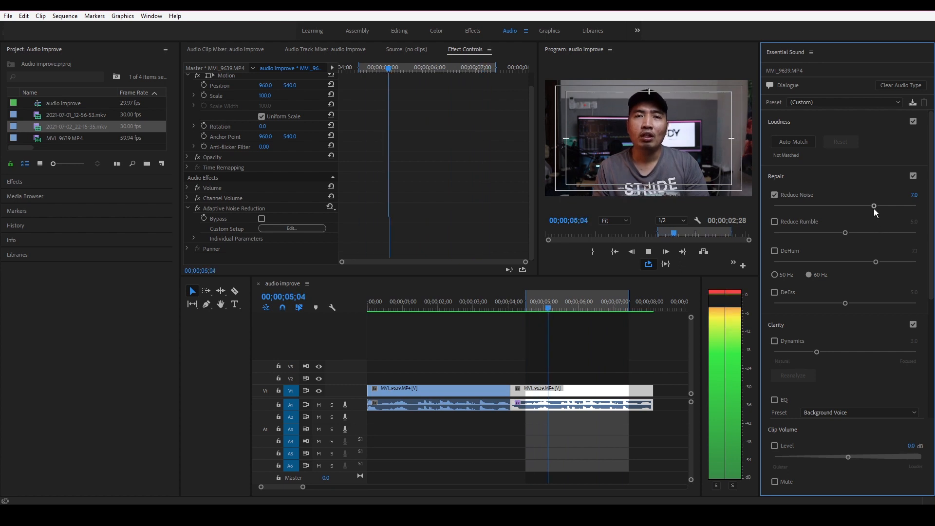
left_click_drag(873, 206, 868, 205)
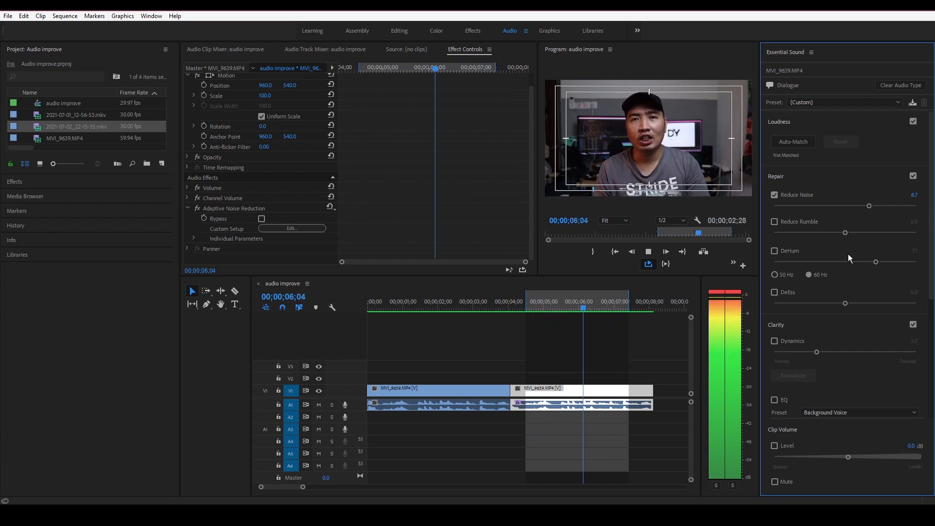
left_click(648, 252)
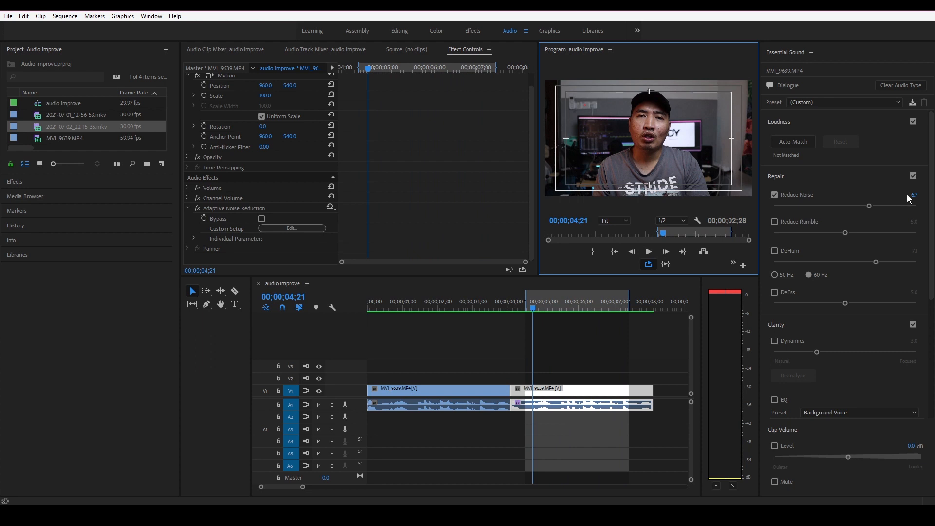
Enable Dynamics under Clarity for the second clip and set it to 4.5 during looped playback
left_click_drag(932, 173, 931, 274)
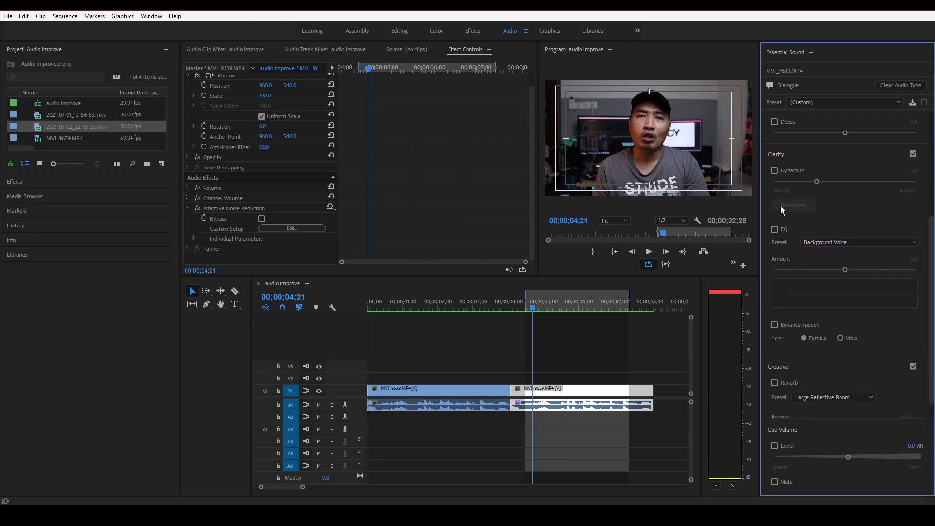
left_click(775, 172)
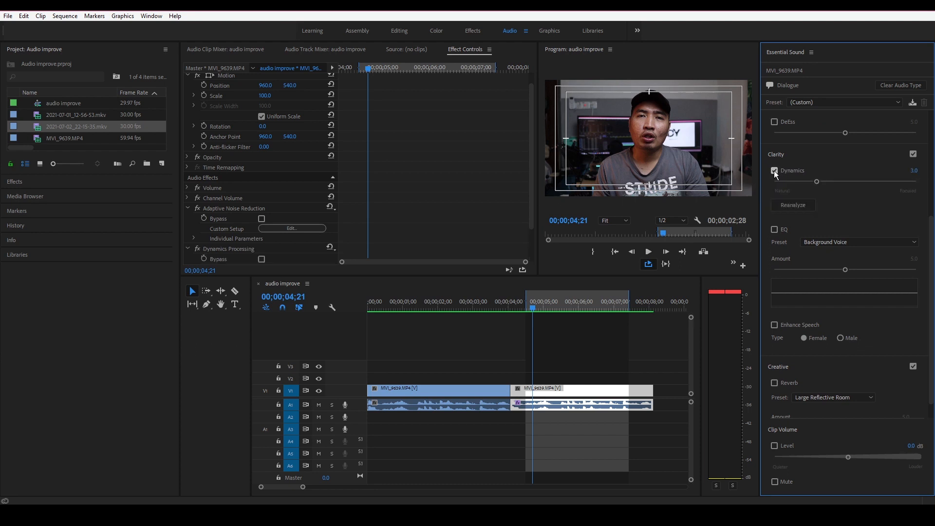
left_click(648, 251)
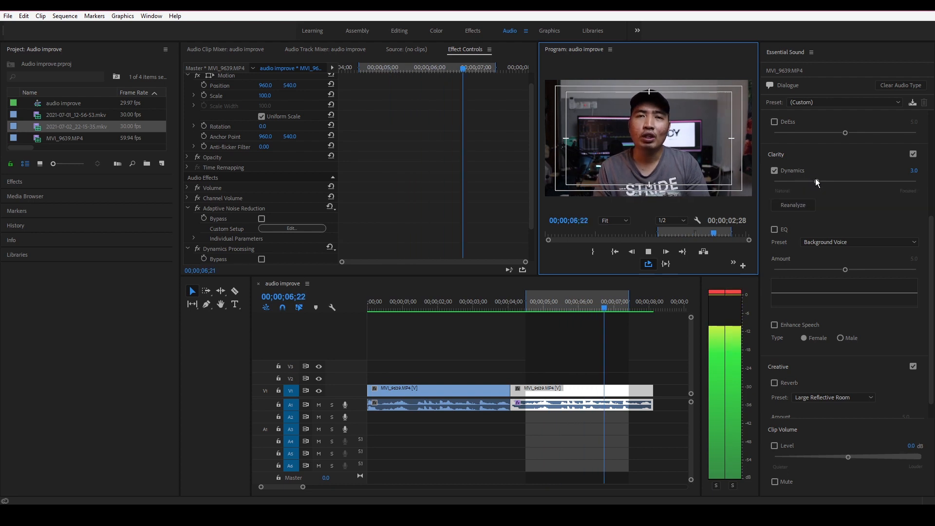
left_click_drag(817, 179, 839, 180)
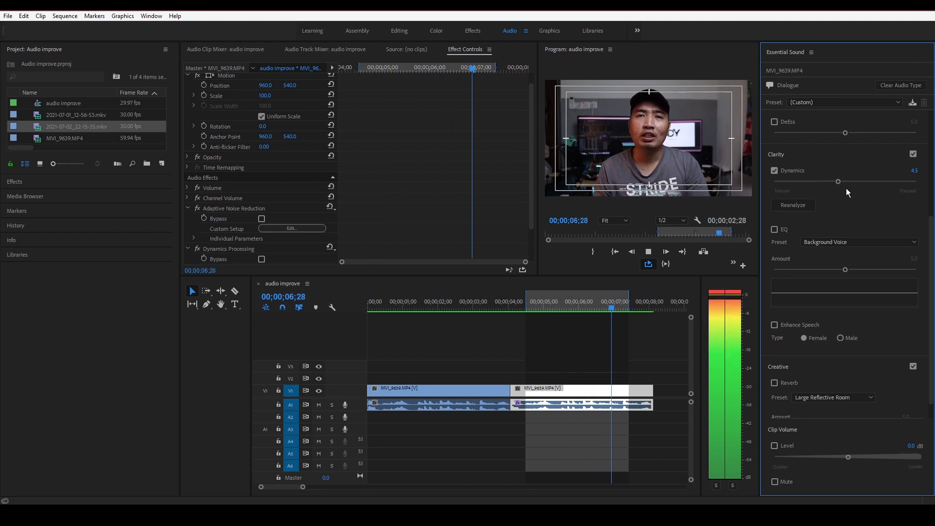
Raise the second clip's Clarity Dynamics amount to 5.0 and stop the looped playback
left_click_drag(838, 181, 846, 179)
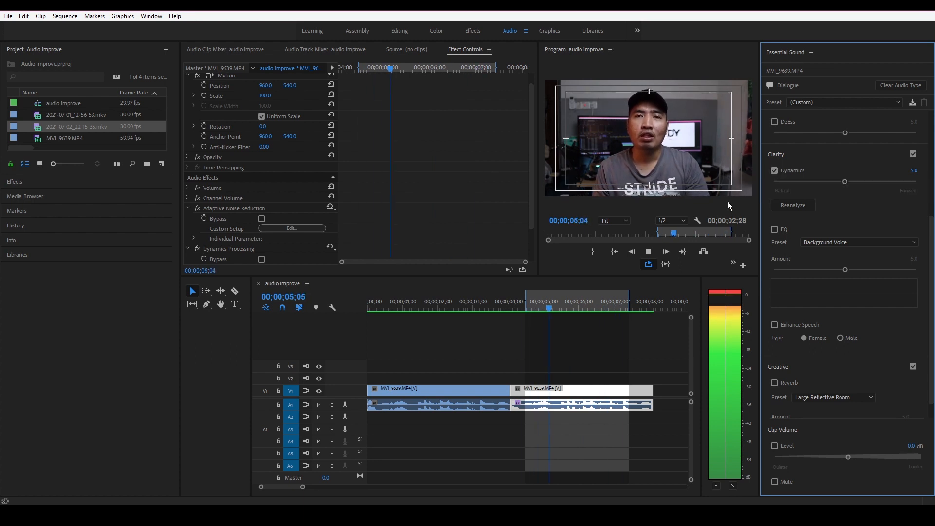
left_click(648, 252)
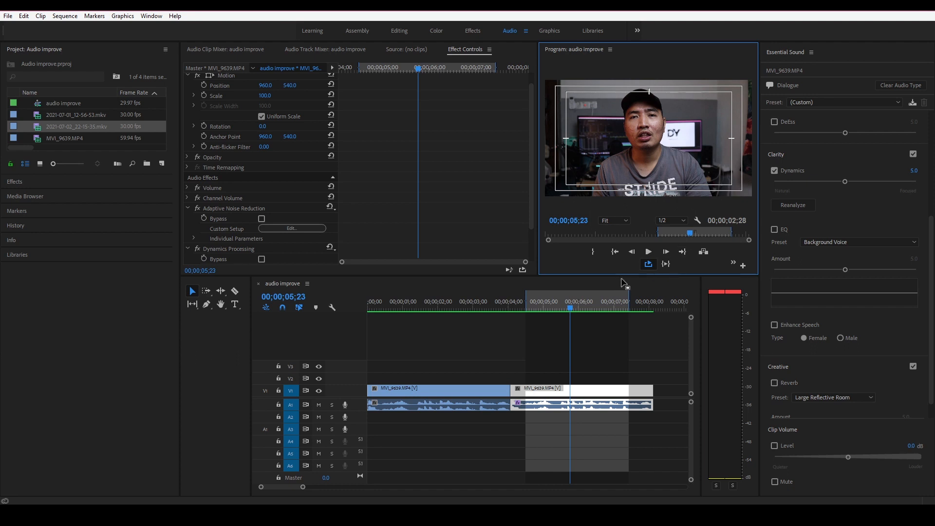
Enable EQ under Clarity for the second clip and open the custom setup of its Graphic Equalizer (10 Bands) effect
left_click(774, 230)
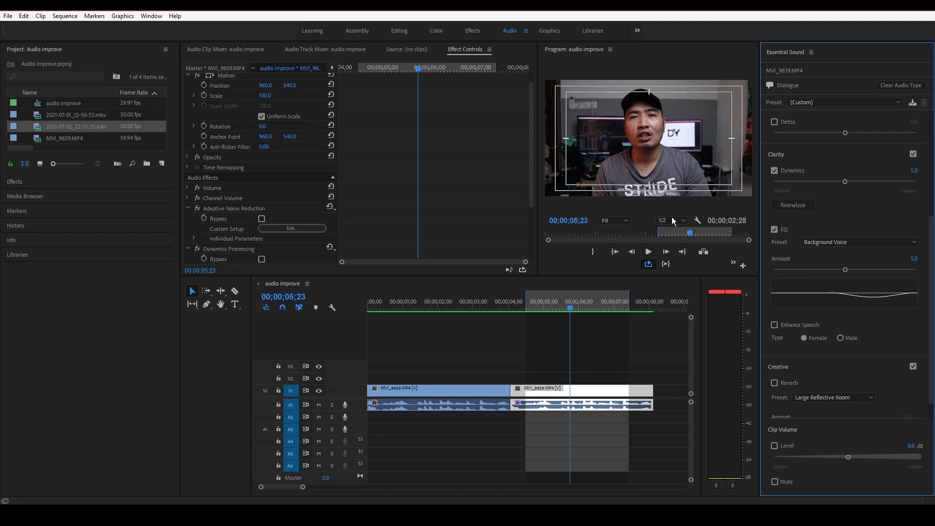
left_click_drag(529, 147, 530, 191)
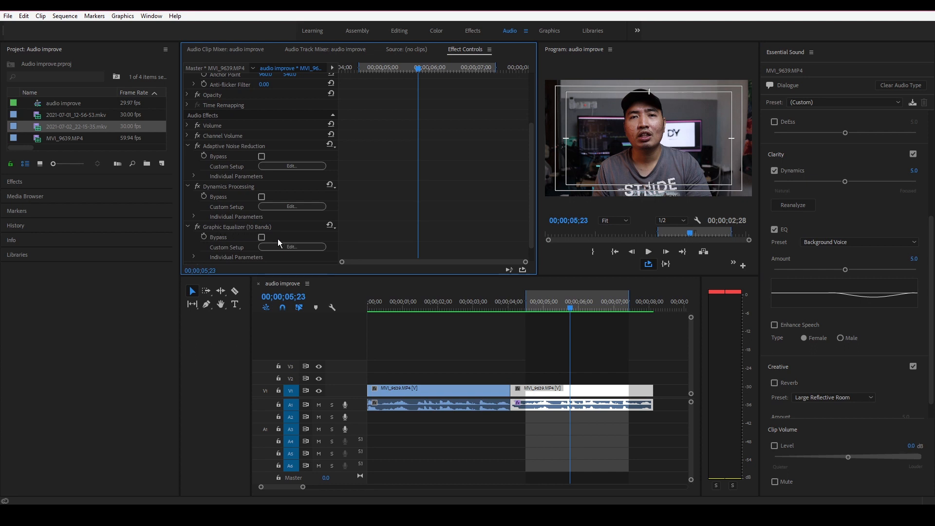
left_click(296, 247)
left_click_drag(482, 168, 412, 85)
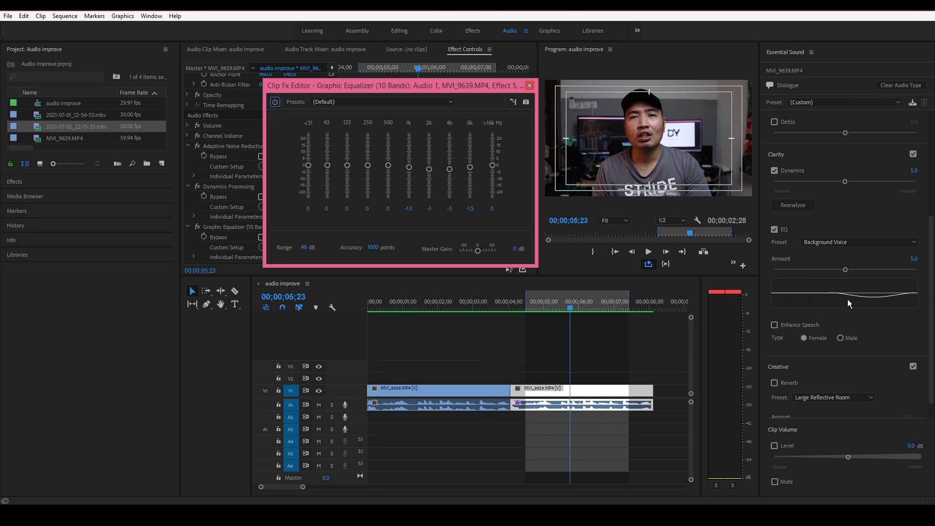
Cut the <31 and >16k equalizer bands to -24 and start the looped playback
left_click(308, 166)
left_click_drag(494, 167, 495, 208)
left_click(649, 253)
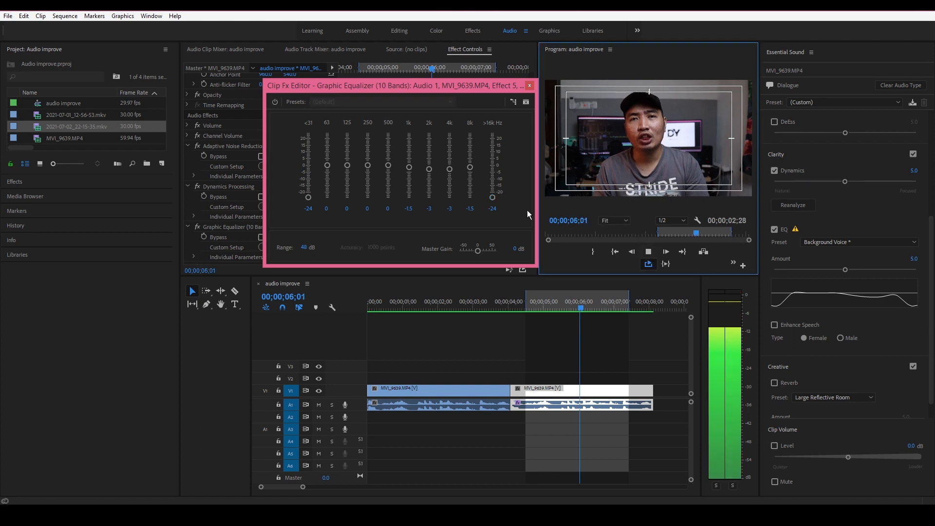
Boost the 1k and 2k equalizer bands to 24 in turn to audition them during looped playback
left_click_drag(409, 165, 409, 125)
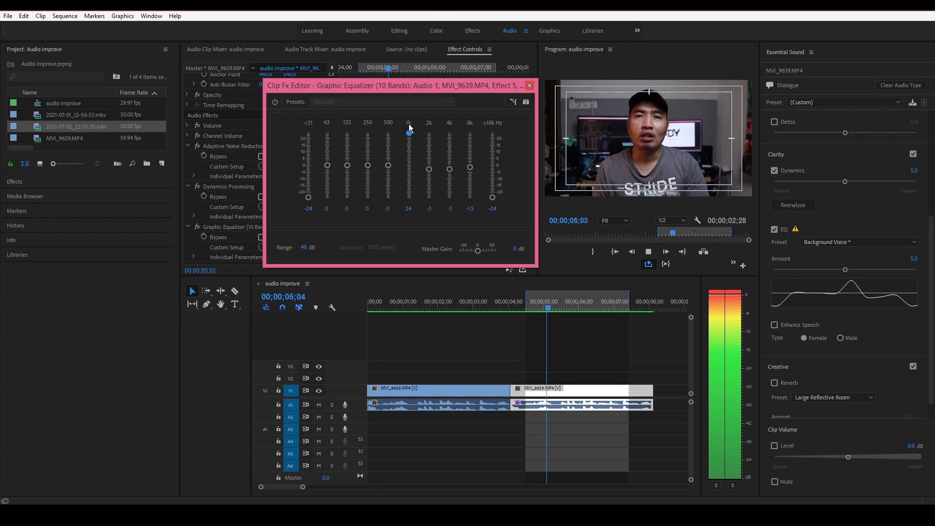
left_click_drag(408, 125, 431, 121)
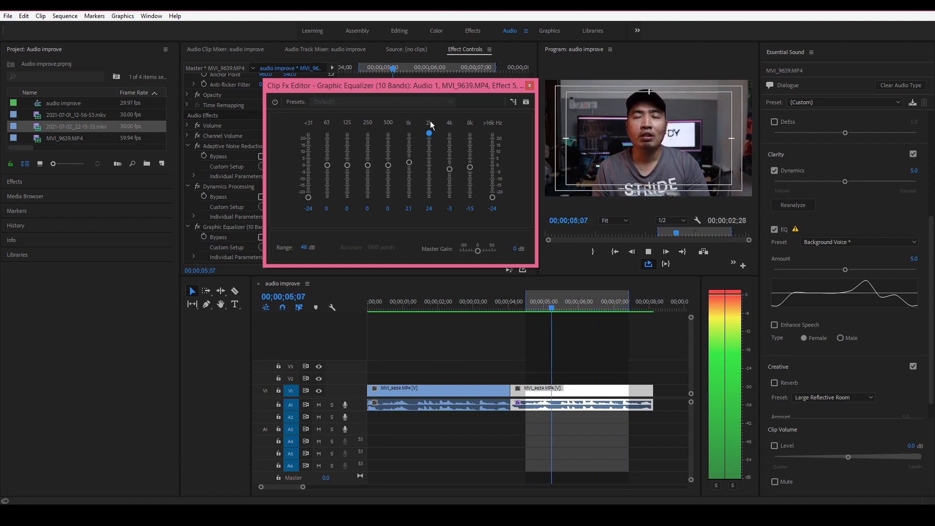
mouse_move(430, 120)
left_mouse_down()
mouse_move(430, 167)
mouse_move(415, 121)
left_mouse_up()
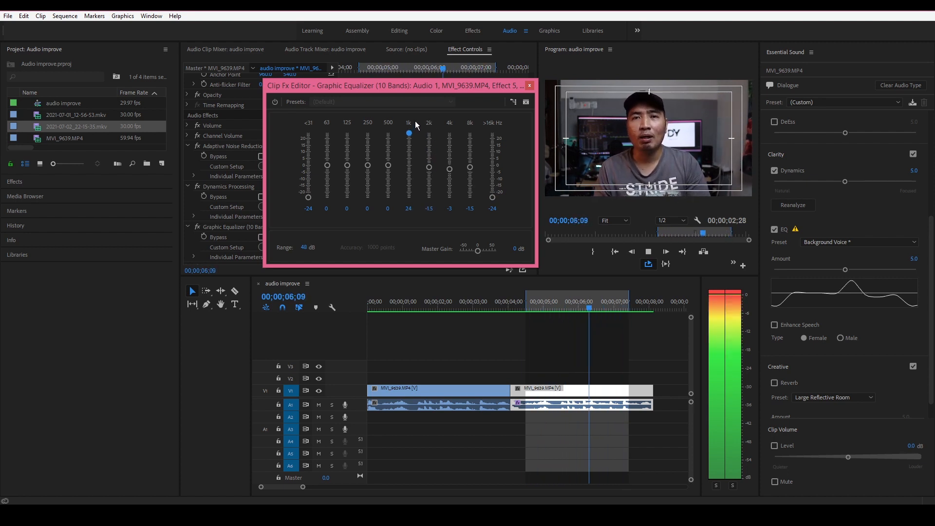
left_click(648, 251)
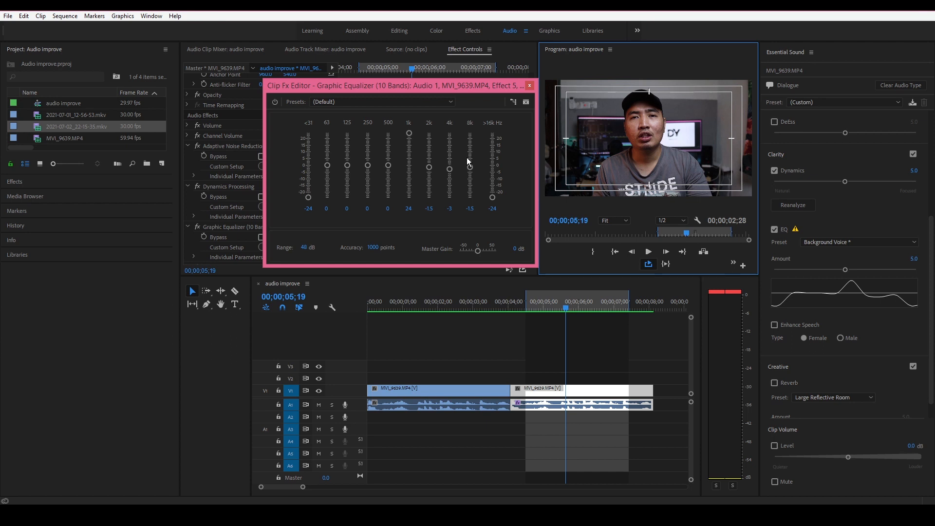
Lower the 1k equalizer band to -10.6 and audition the change in the looped range
left_click(409, 133)
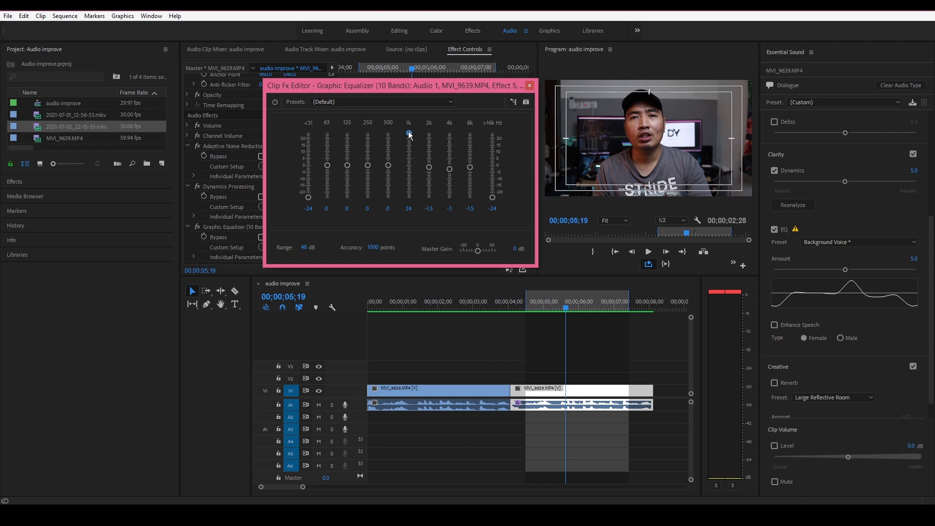
left_click_drag(410, 158, 411, 156)
key("space")
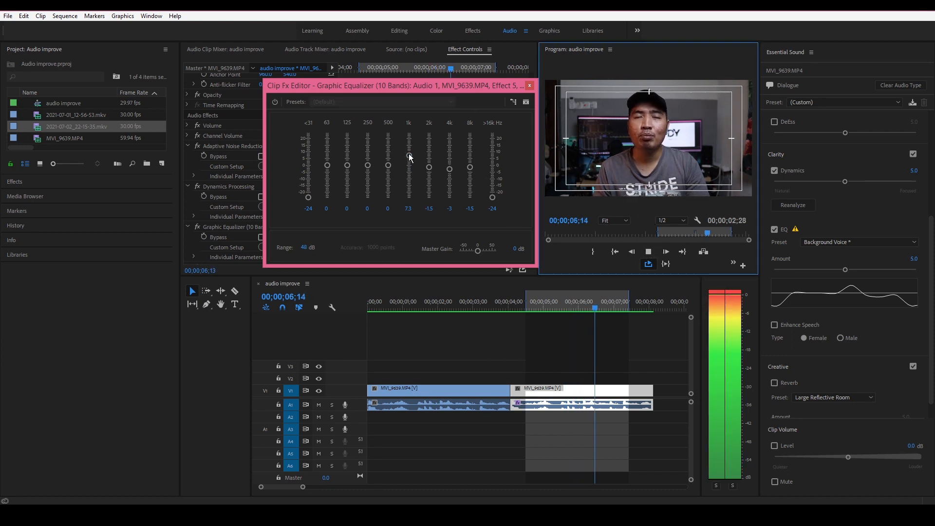
left_click_drag(409, 155, 412, 178)
left_click(649, 252)
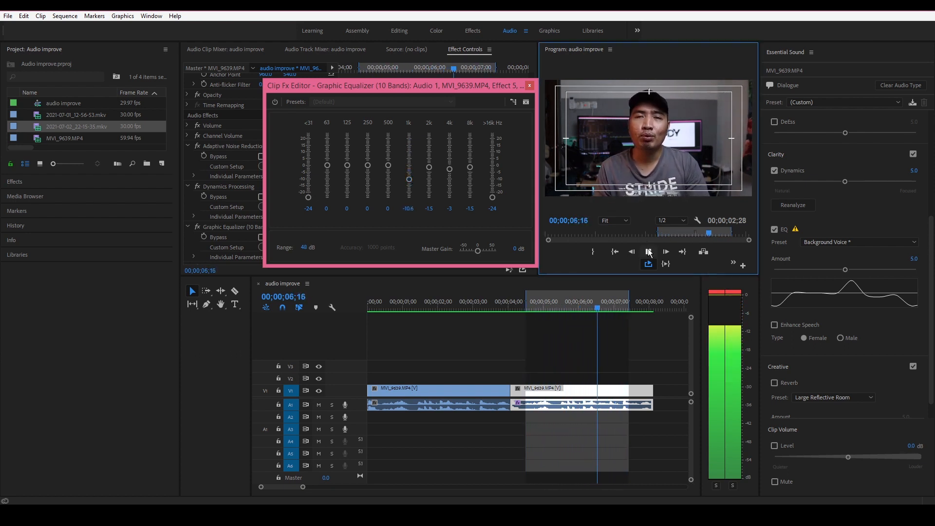
left_click(649, 252)
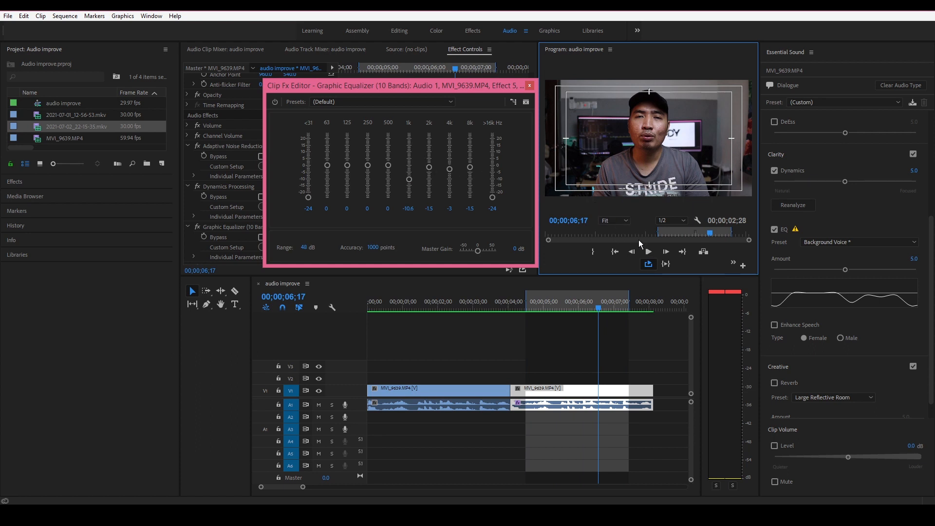
Set the 2k equalizer band to -5.5 while listening to the looped range
left_click(648, 249)
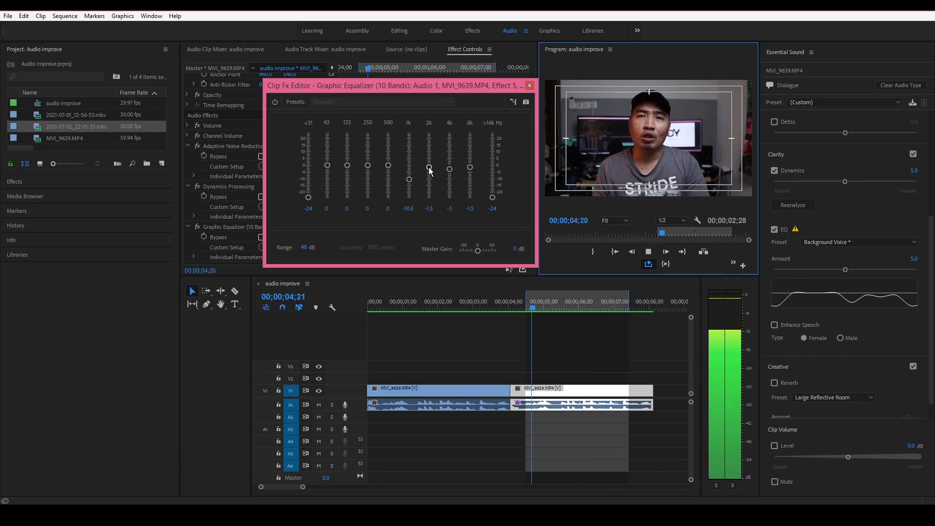
left_click_drag(429, 168, 432, 176)
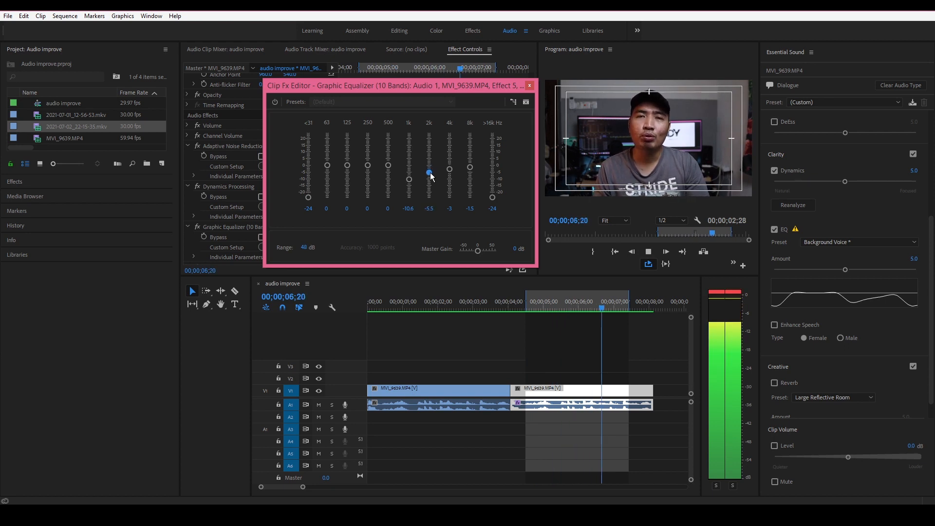
left_click(649, 252)
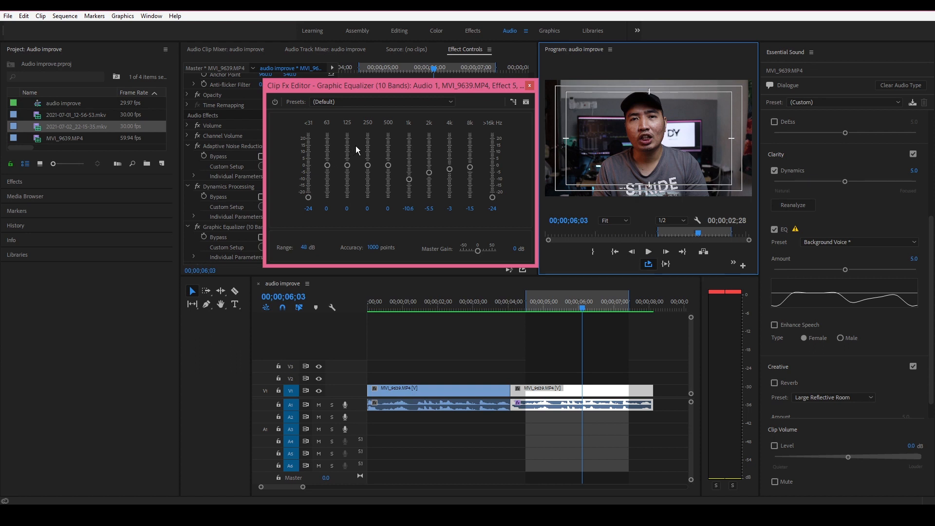
left_click(376, 152)
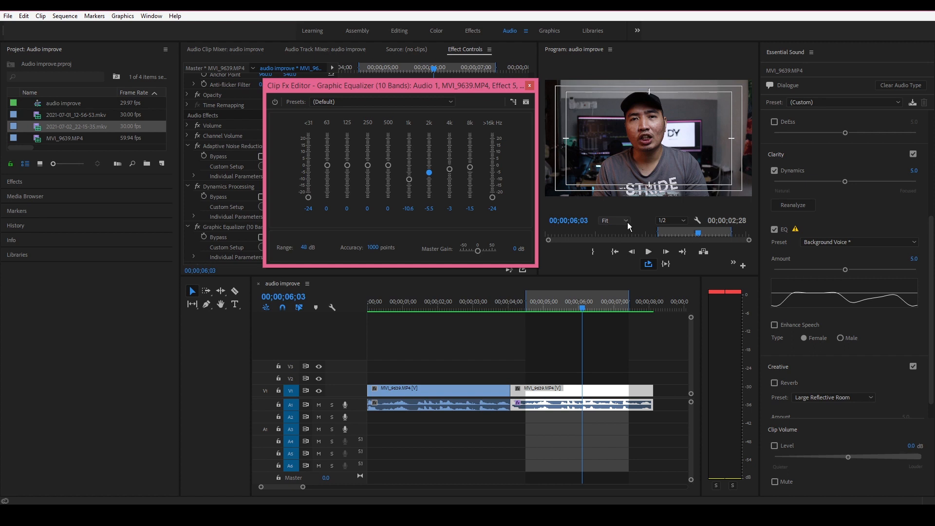
Set the equalizer bands 63 to 2.2, 125 to 8, 250 to 6.2 and 500 to -2.9 during playback, and close the equalizer editor
left_click(649, 252)
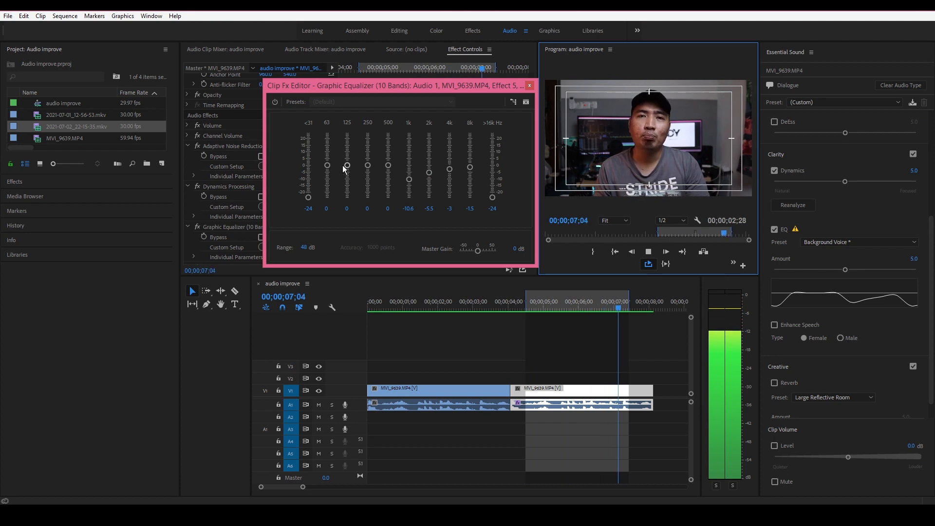
left_click_drag(347, 171, 363, 161)
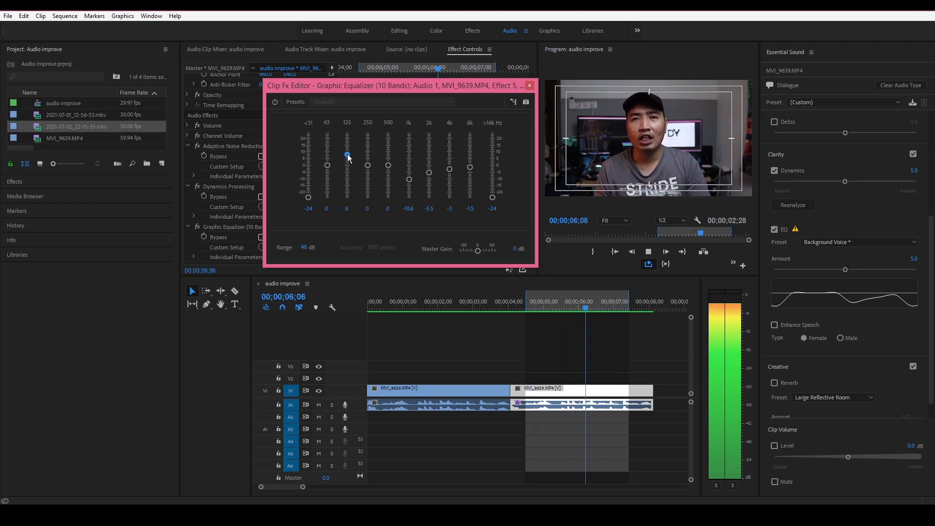
left_click_drag(368, 168, 389, 168)
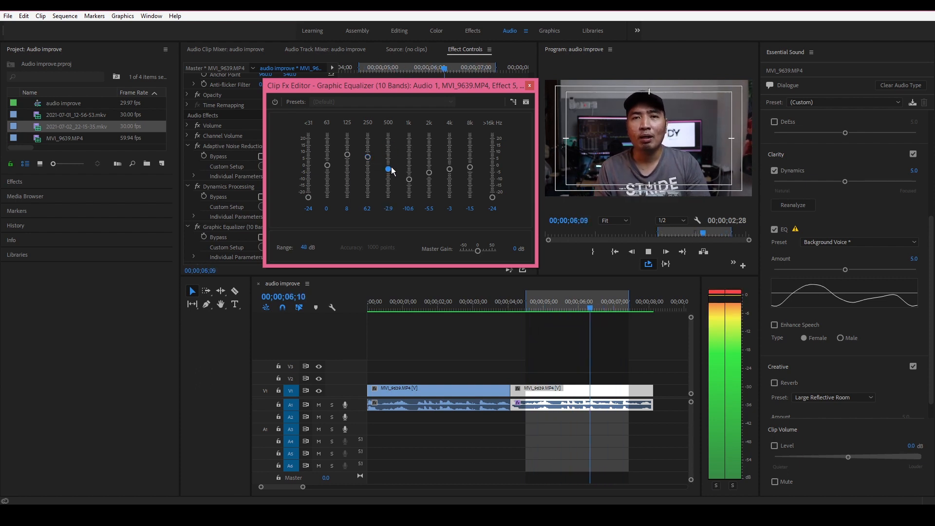
left_click_drag(328, 164, 329, 162)
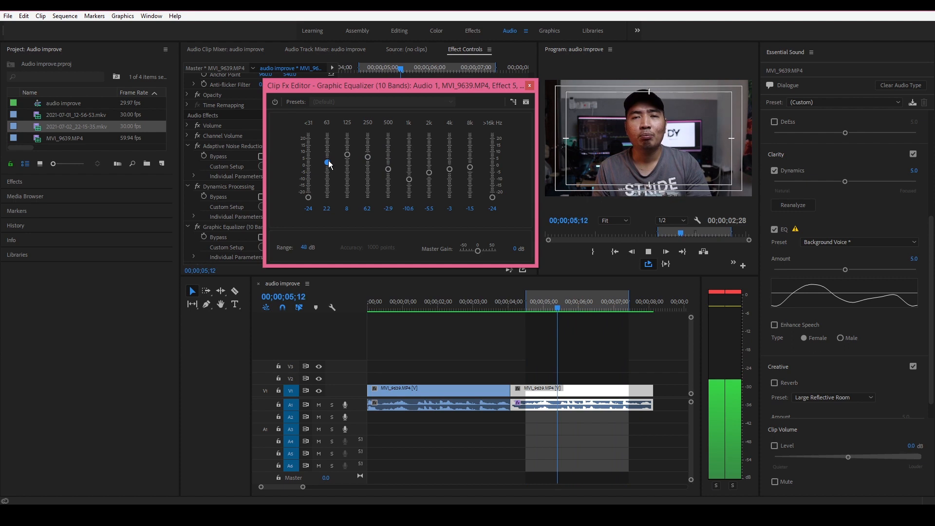
left_click(648, 252)
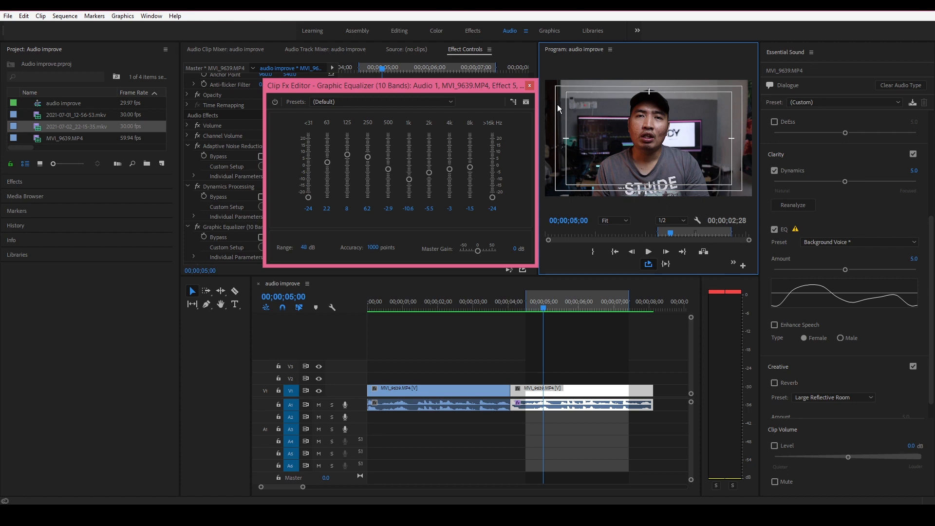
left_click(530, 86)
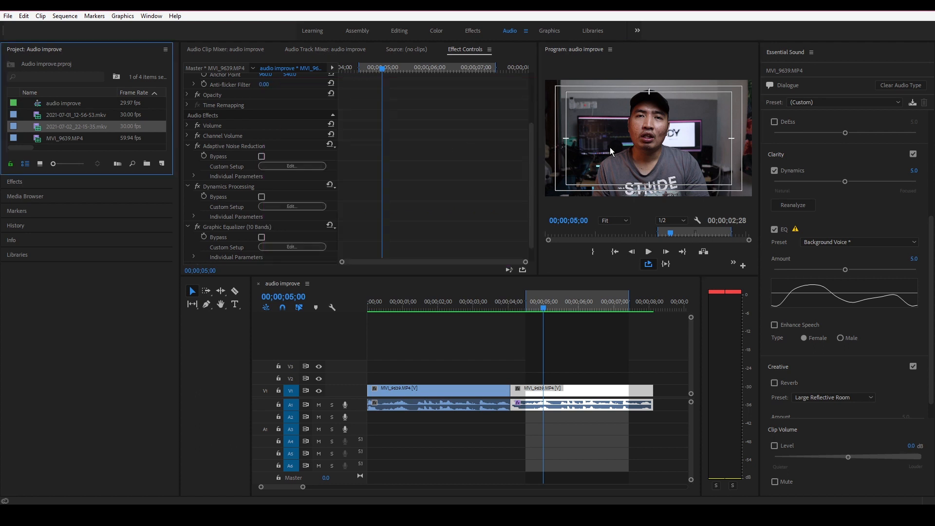
Extend the In and Out range on the timeline to span both MVI_9639.MP4 clips
left_click_drag(526, 305, 369, 307)
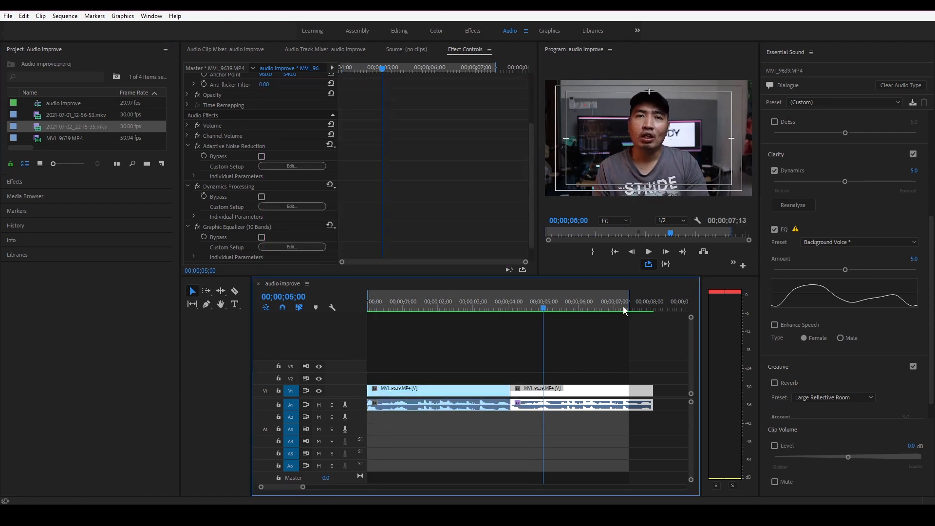
left_click_drag(628, 302, 654, 302)
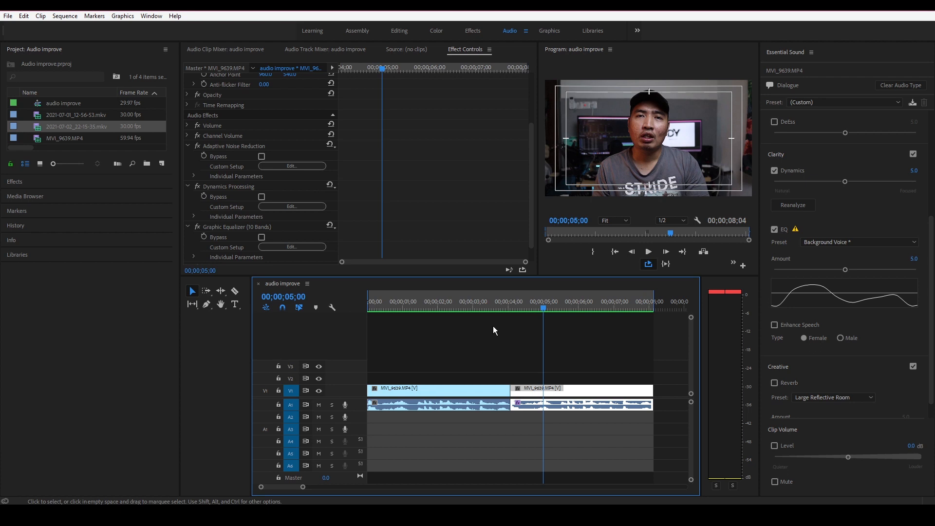
Compare the audio effects applied to the first and second clips and play the sequence from the start
left_click(468, 299)
left_click(429, 390)
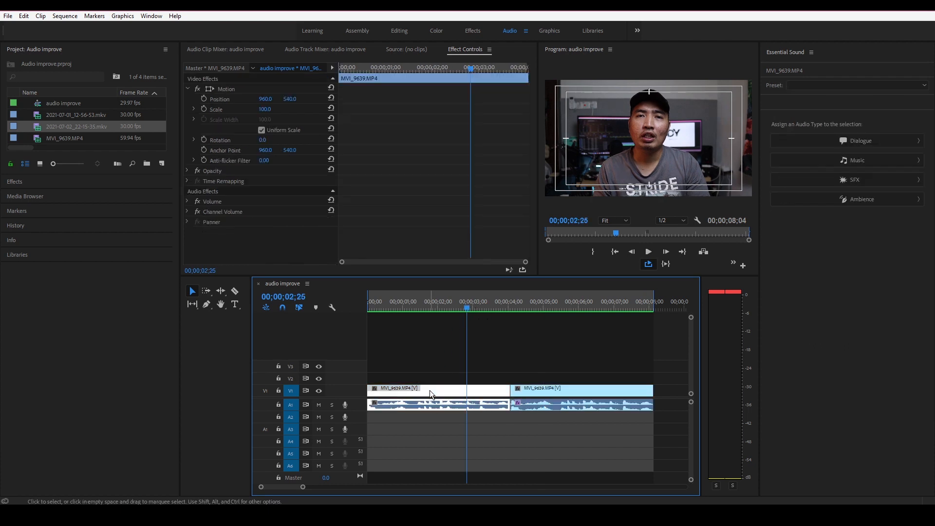
left_click(581, 394)
left_click(548, 303)
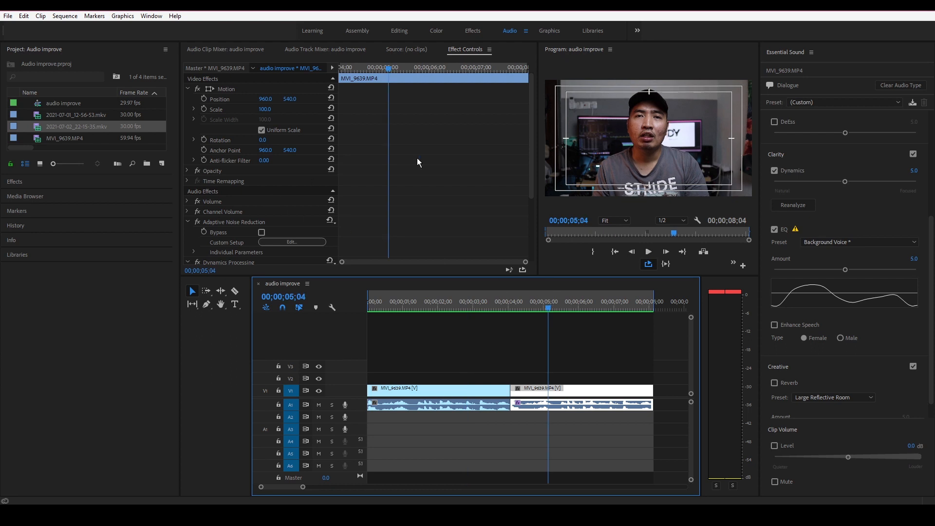
left_click_drag(531, 120, 532, 172)
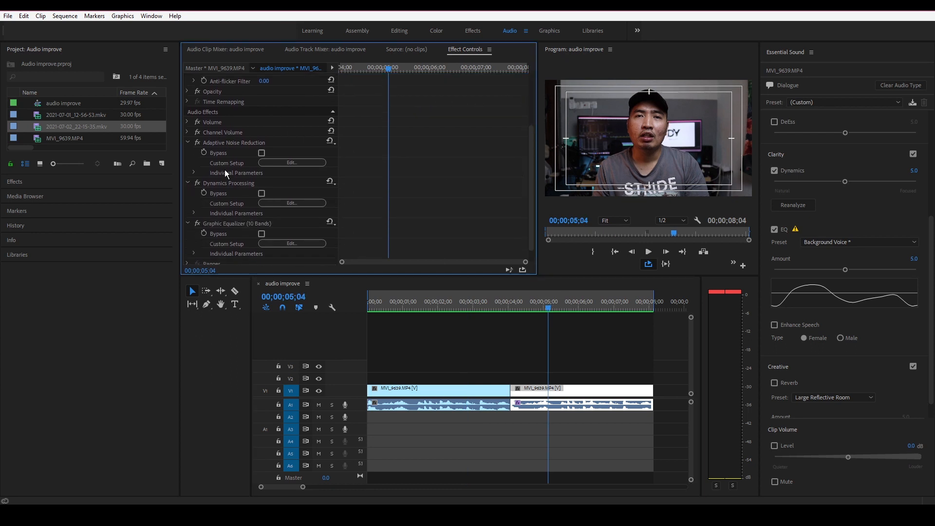
left_click_drag(548, 307, 355, 315)
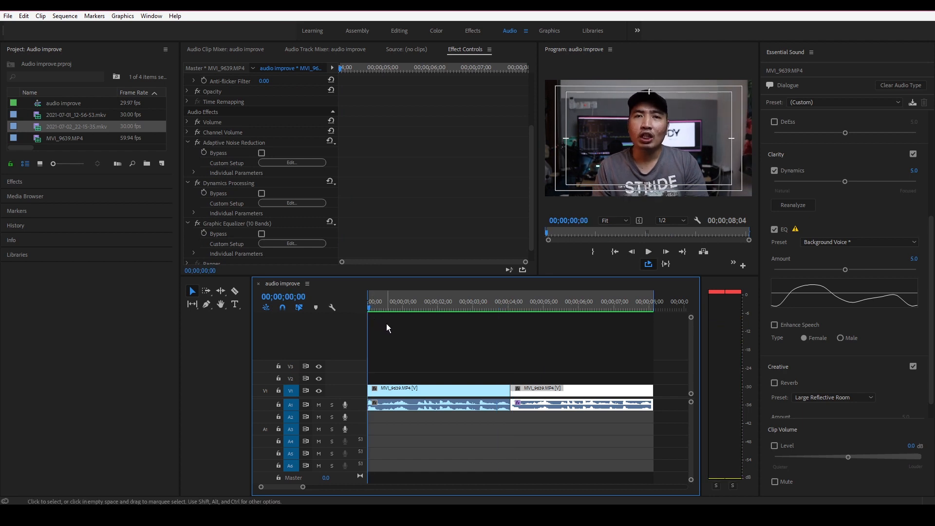
left_click(649, 252)
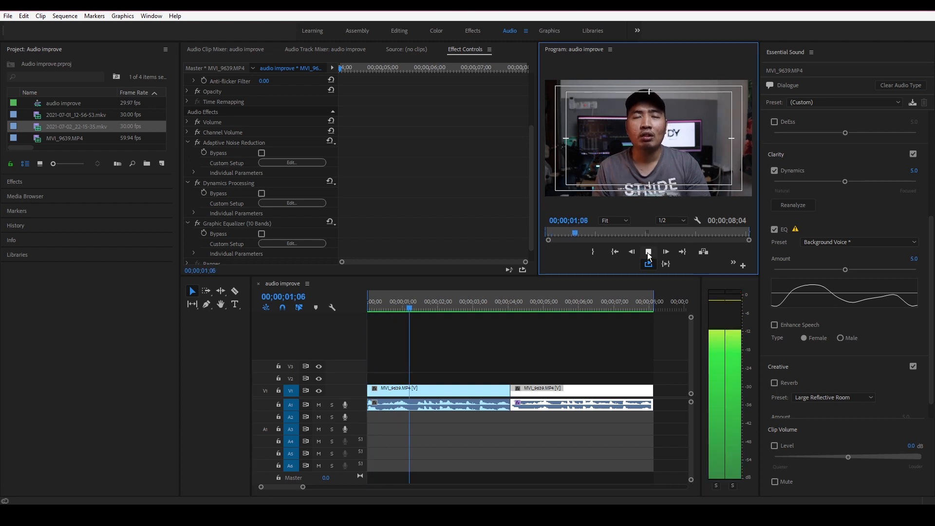